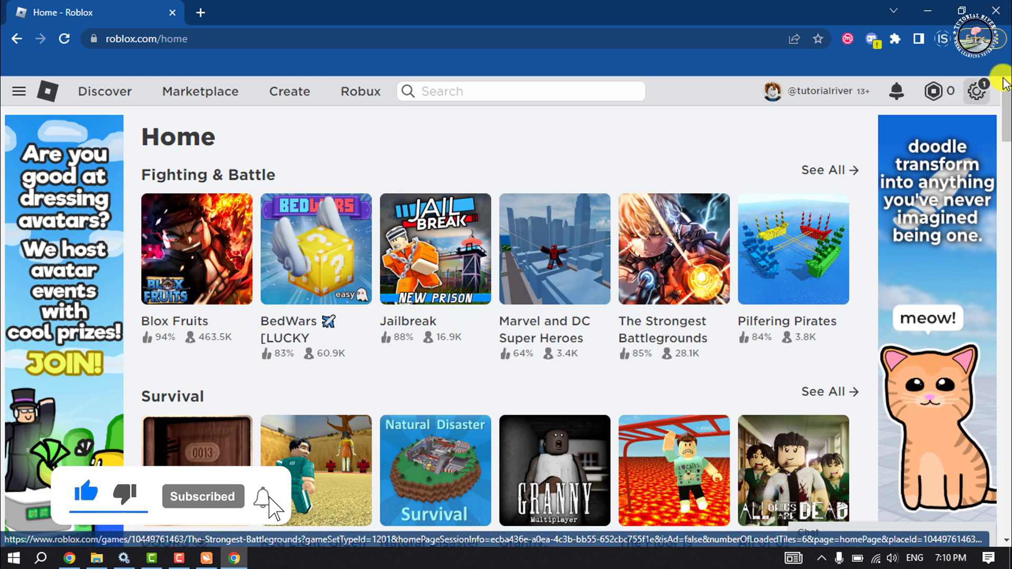
Open My Settings from the gear menu to show Account Info and birthday fields.
left_click(979, 94)
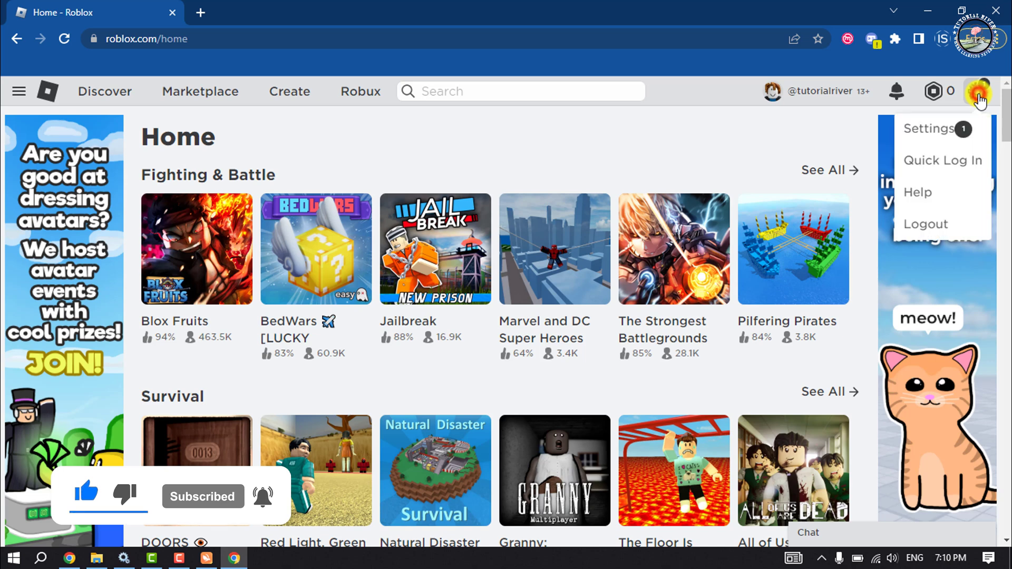
left_click(918, 131)
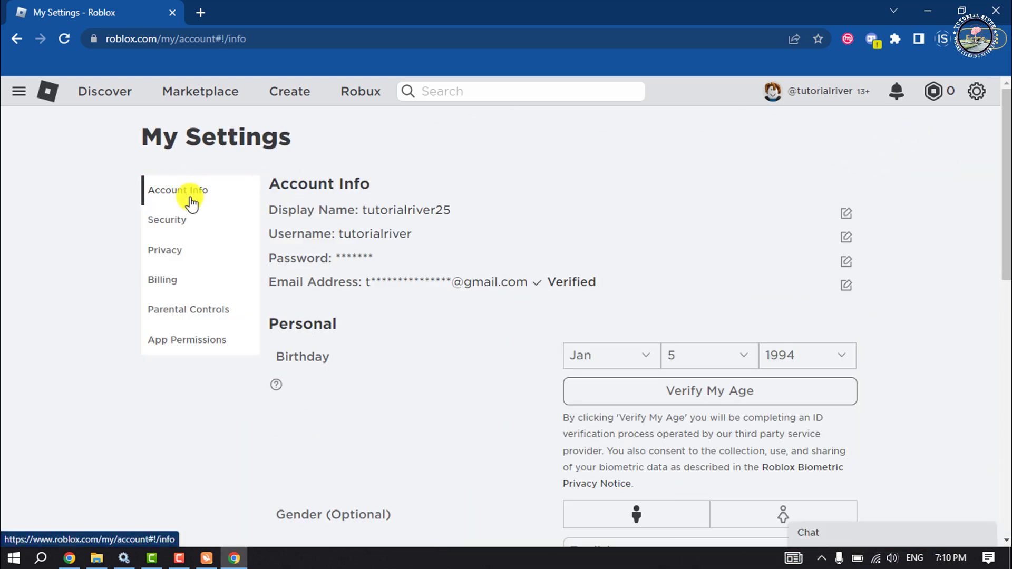
Start age verification to bring up the Identity Verification QR code dialog.
left_click(689, 396)
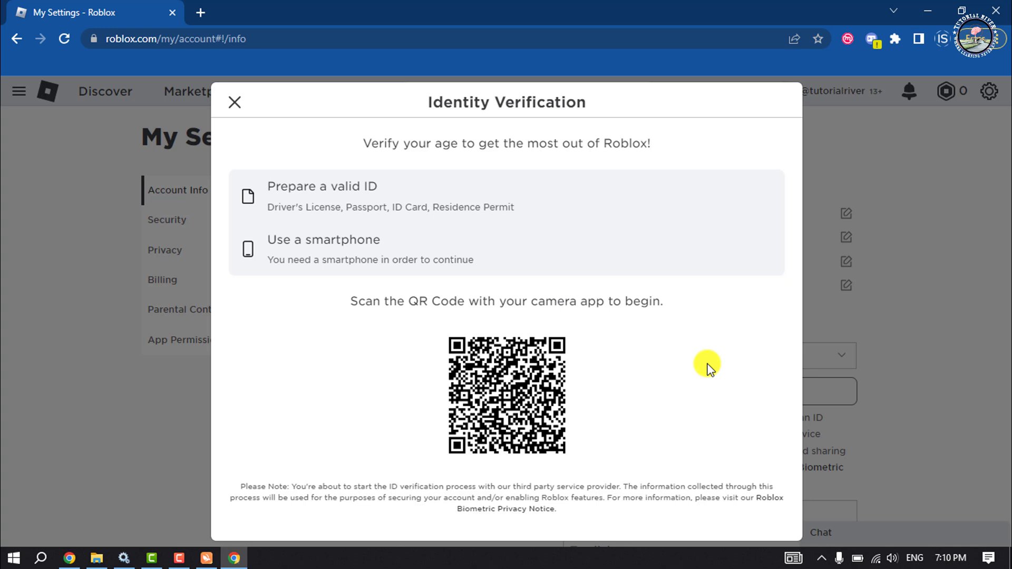